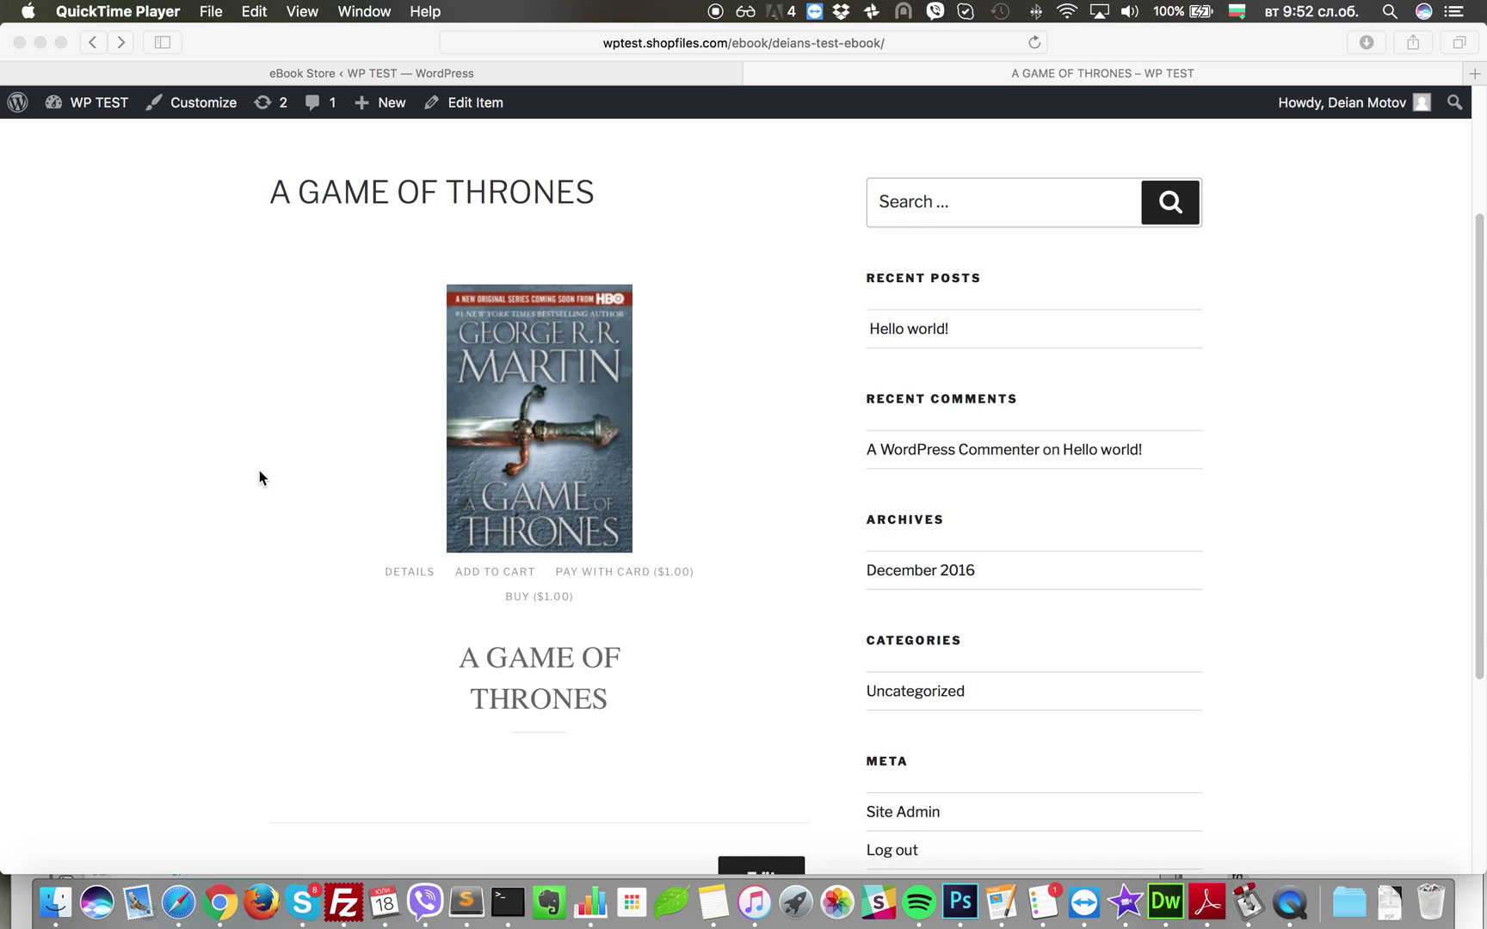
Start the ebook card payment and enter the buyer's email, correcting the Cyrillic keyboard input.
left_click(658, 584)
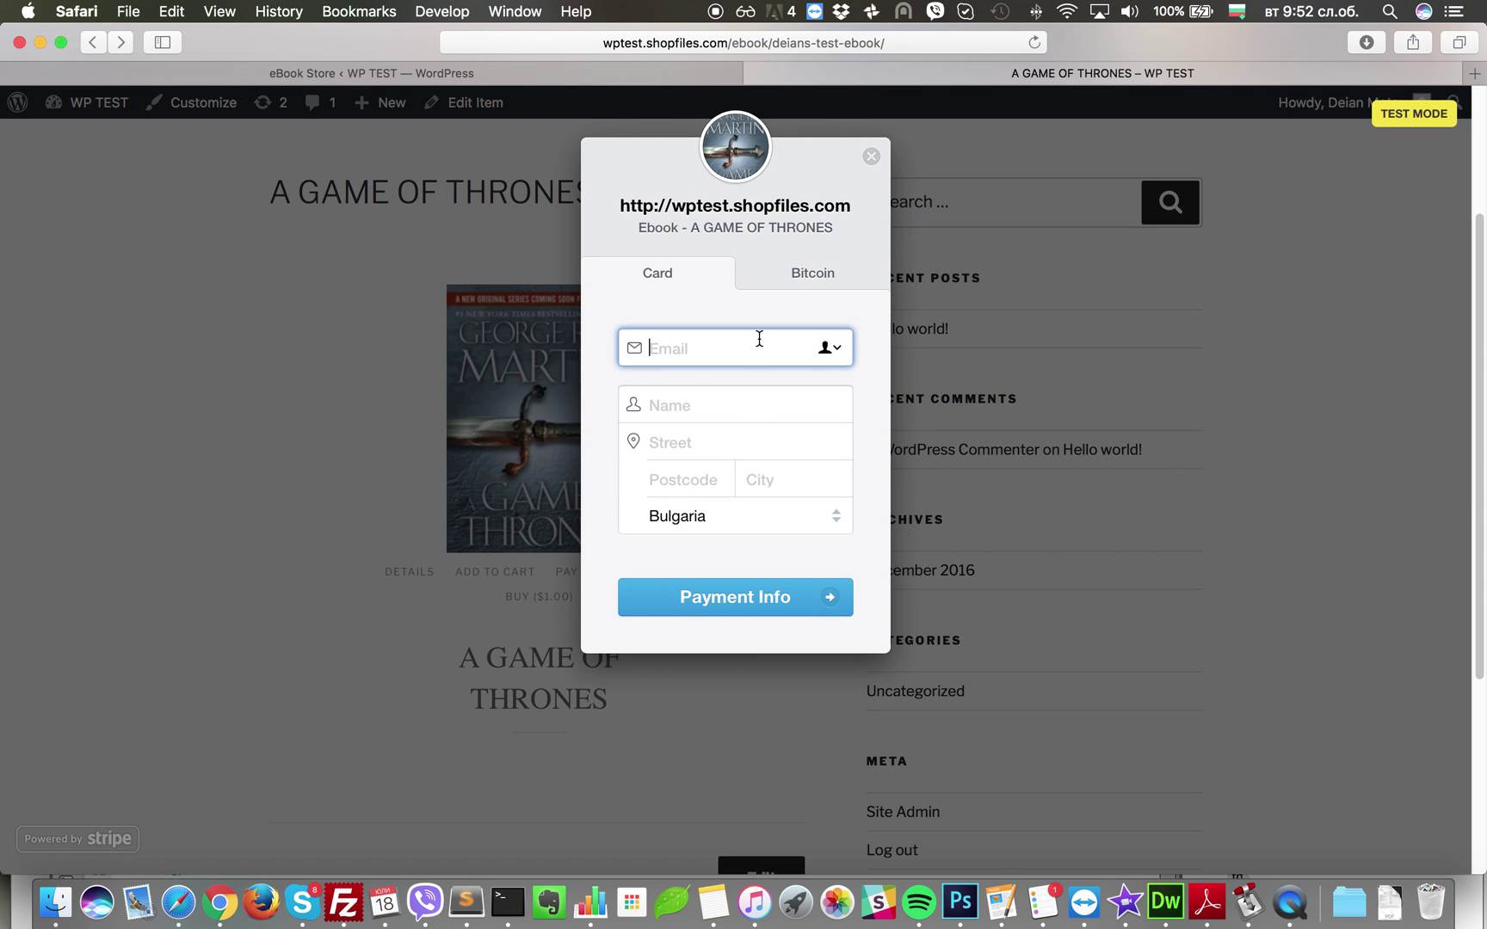
key("super+a")
key("ctrl+space")
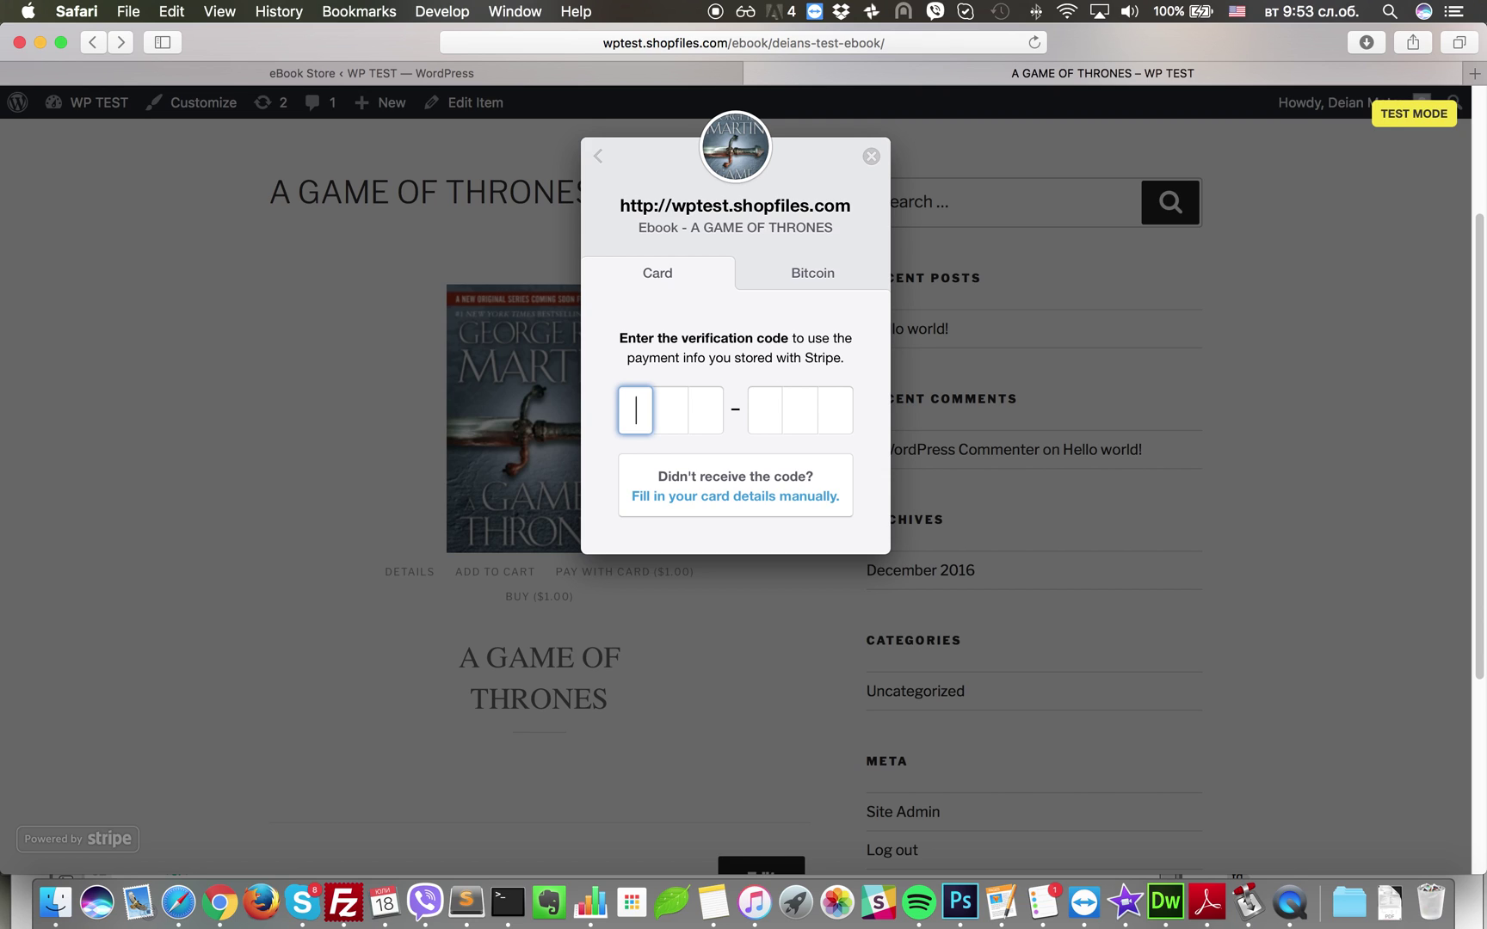
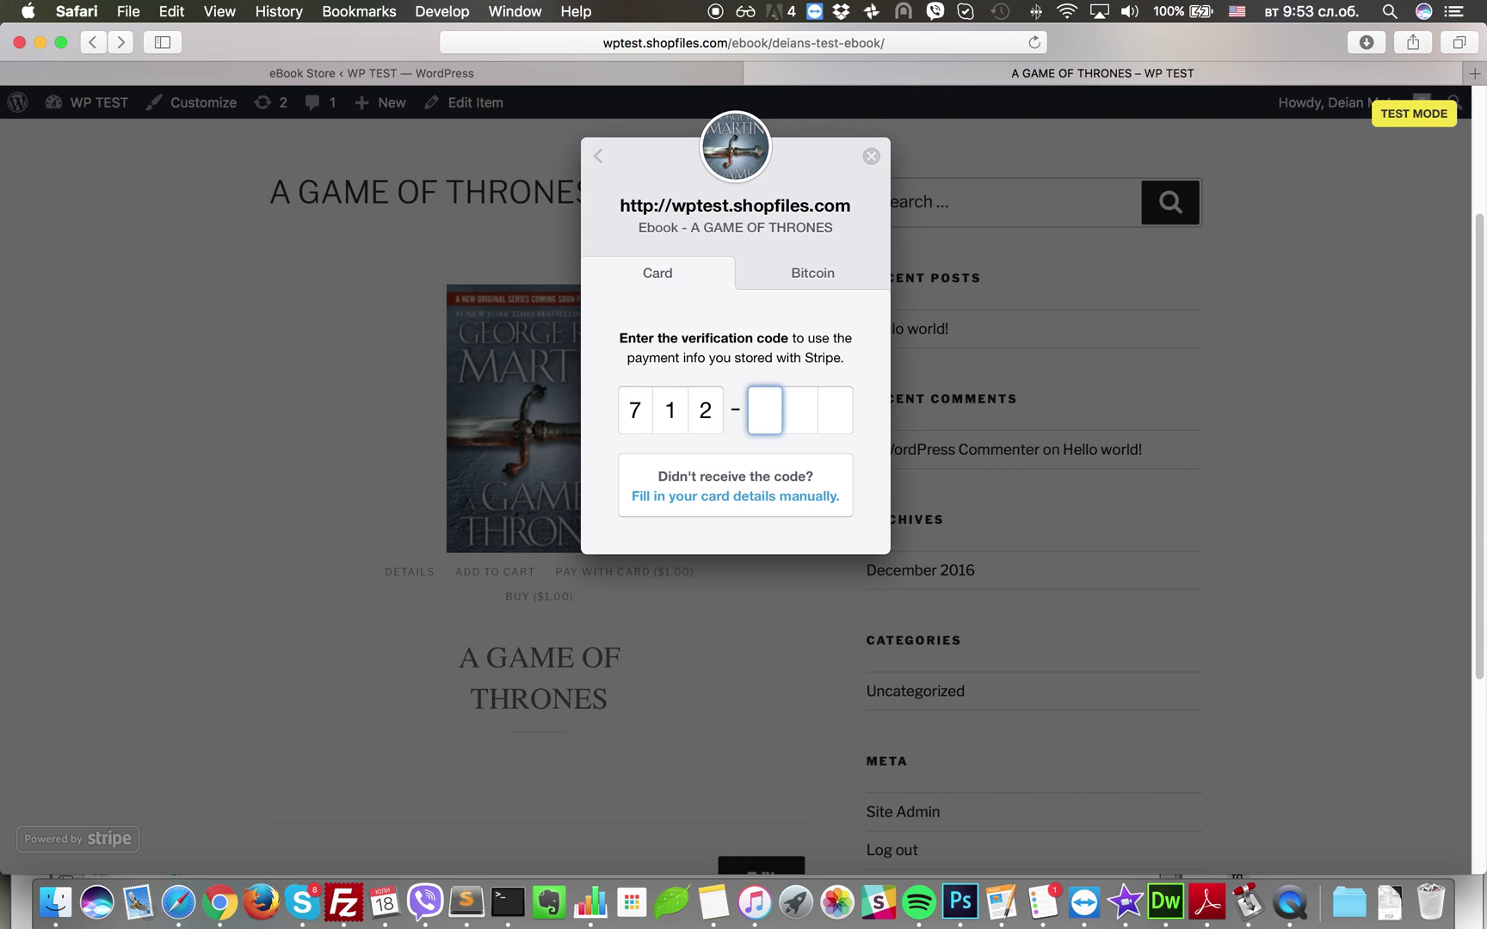
Fix the wrong digit in the six-digit Stripe verification code.
key("BackSpace")
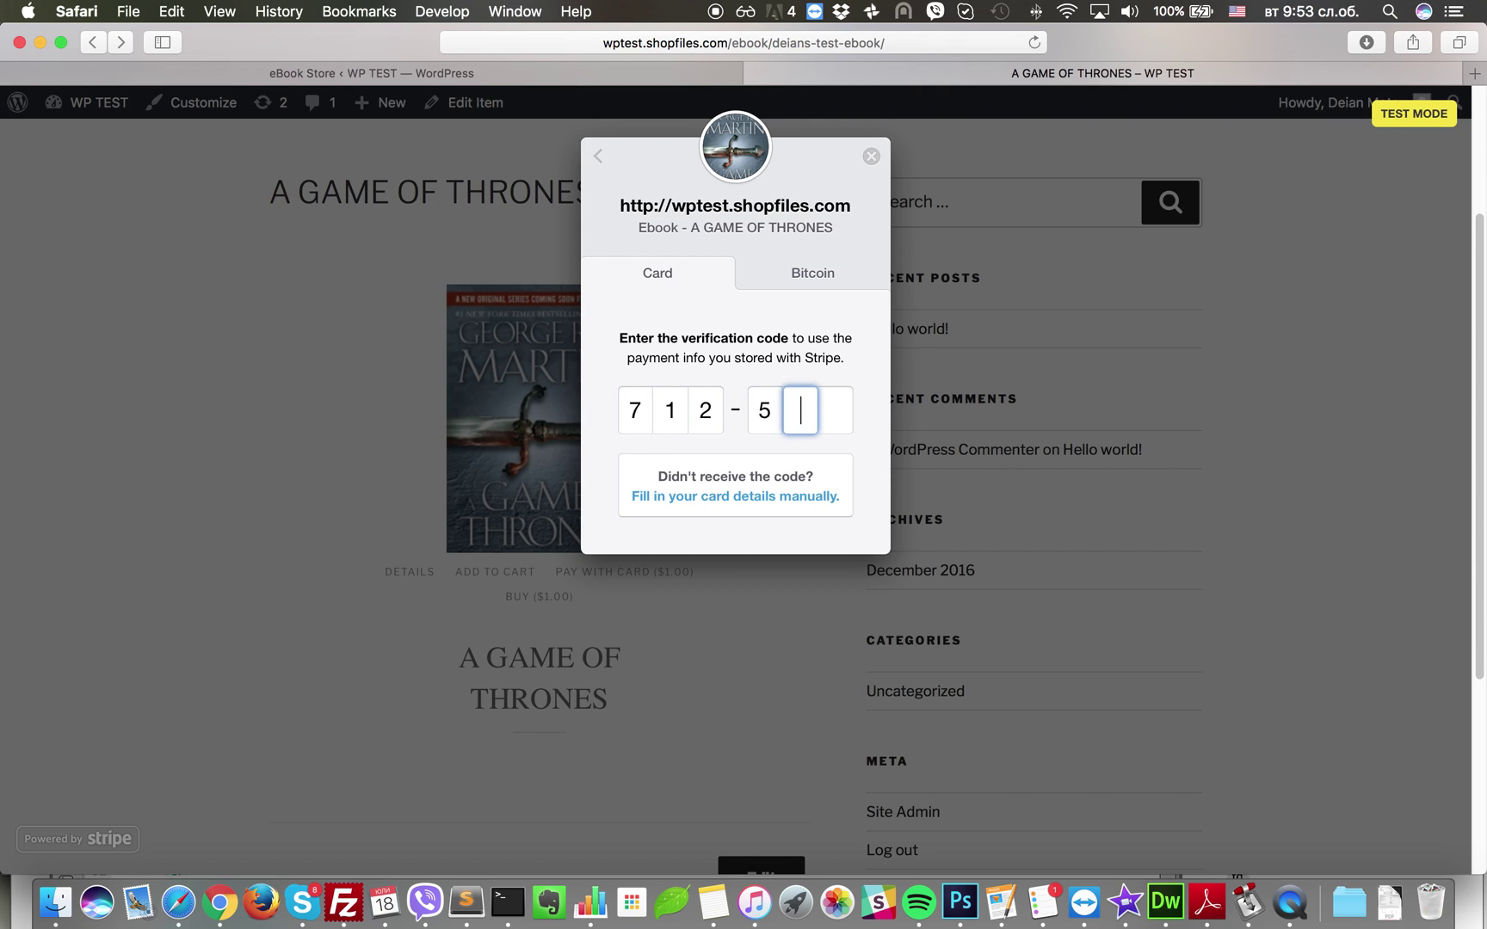
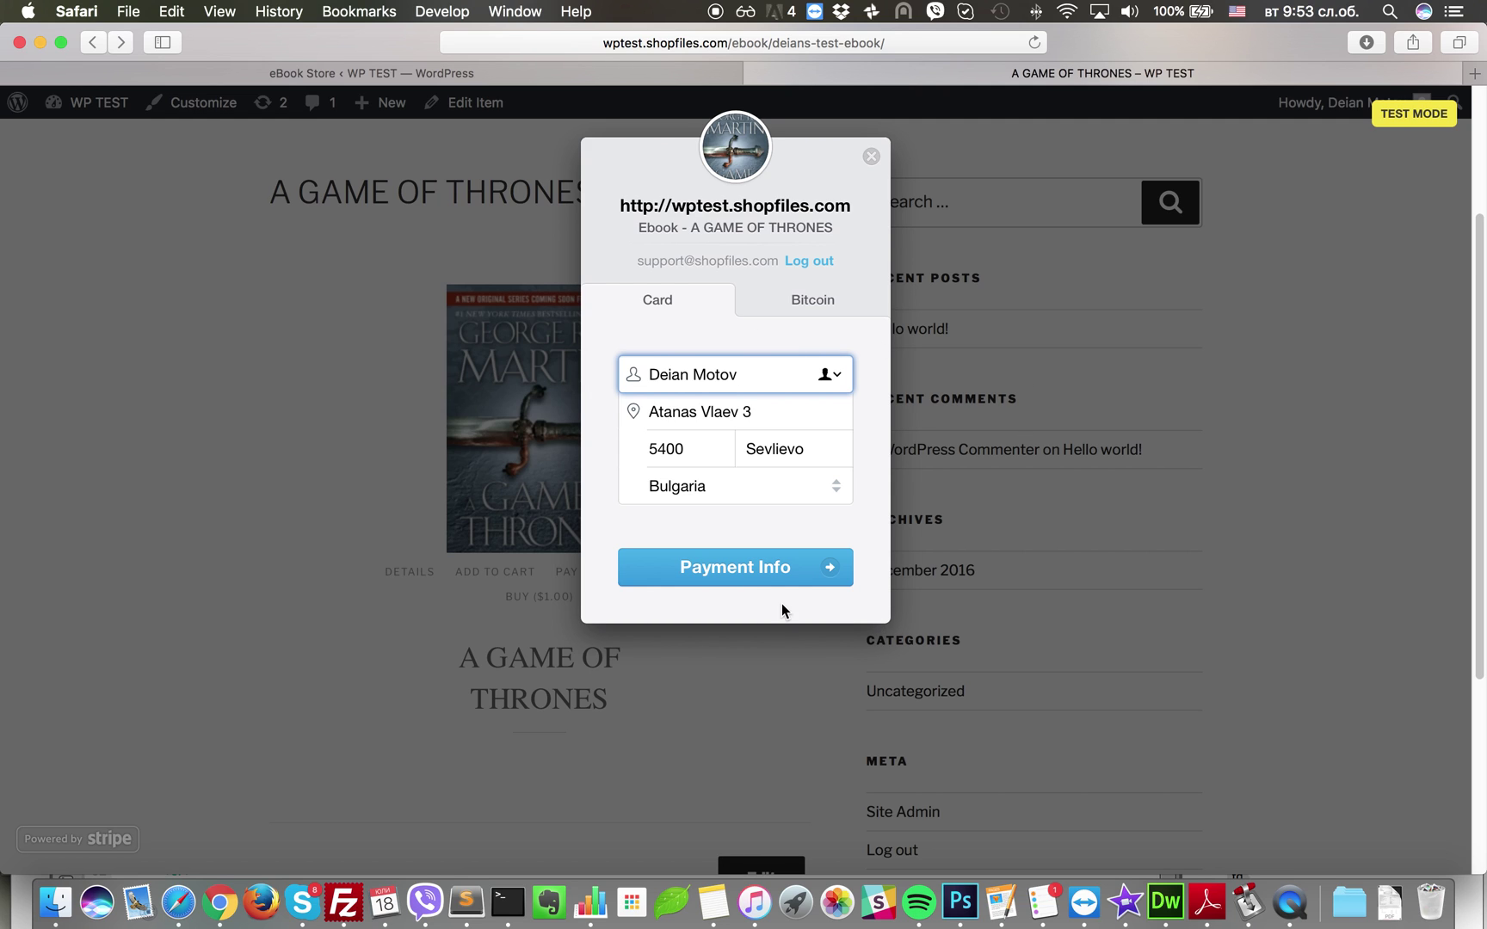
Pay $1.00 for the ebook, then go back to the eBook Store settings and open All Users.
left_click(736, 587)
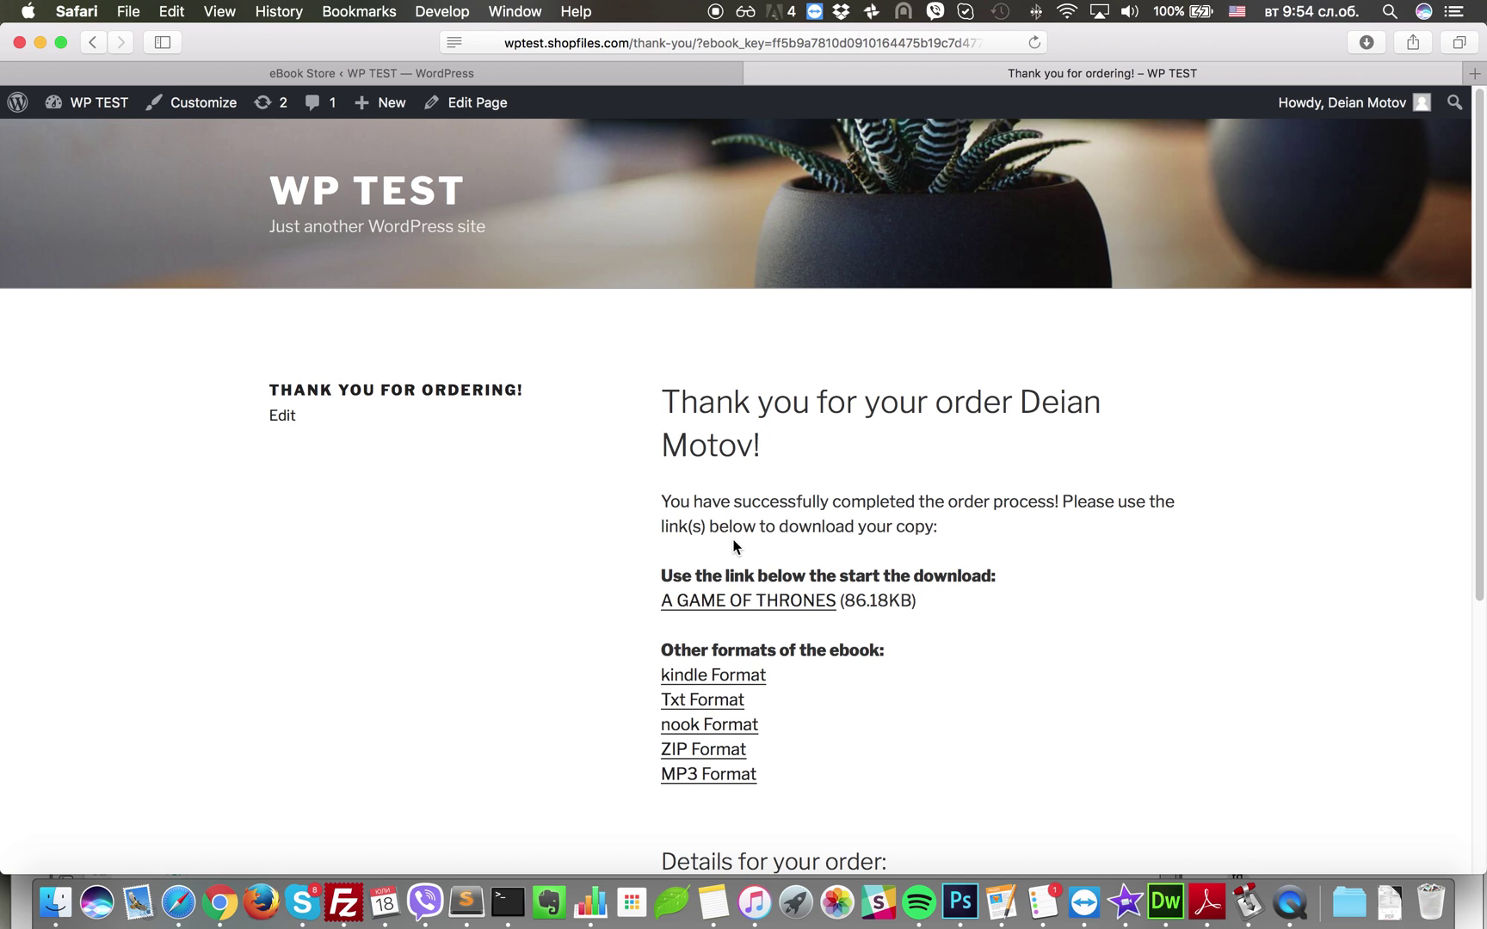
key("ctrl+shift+Tab")
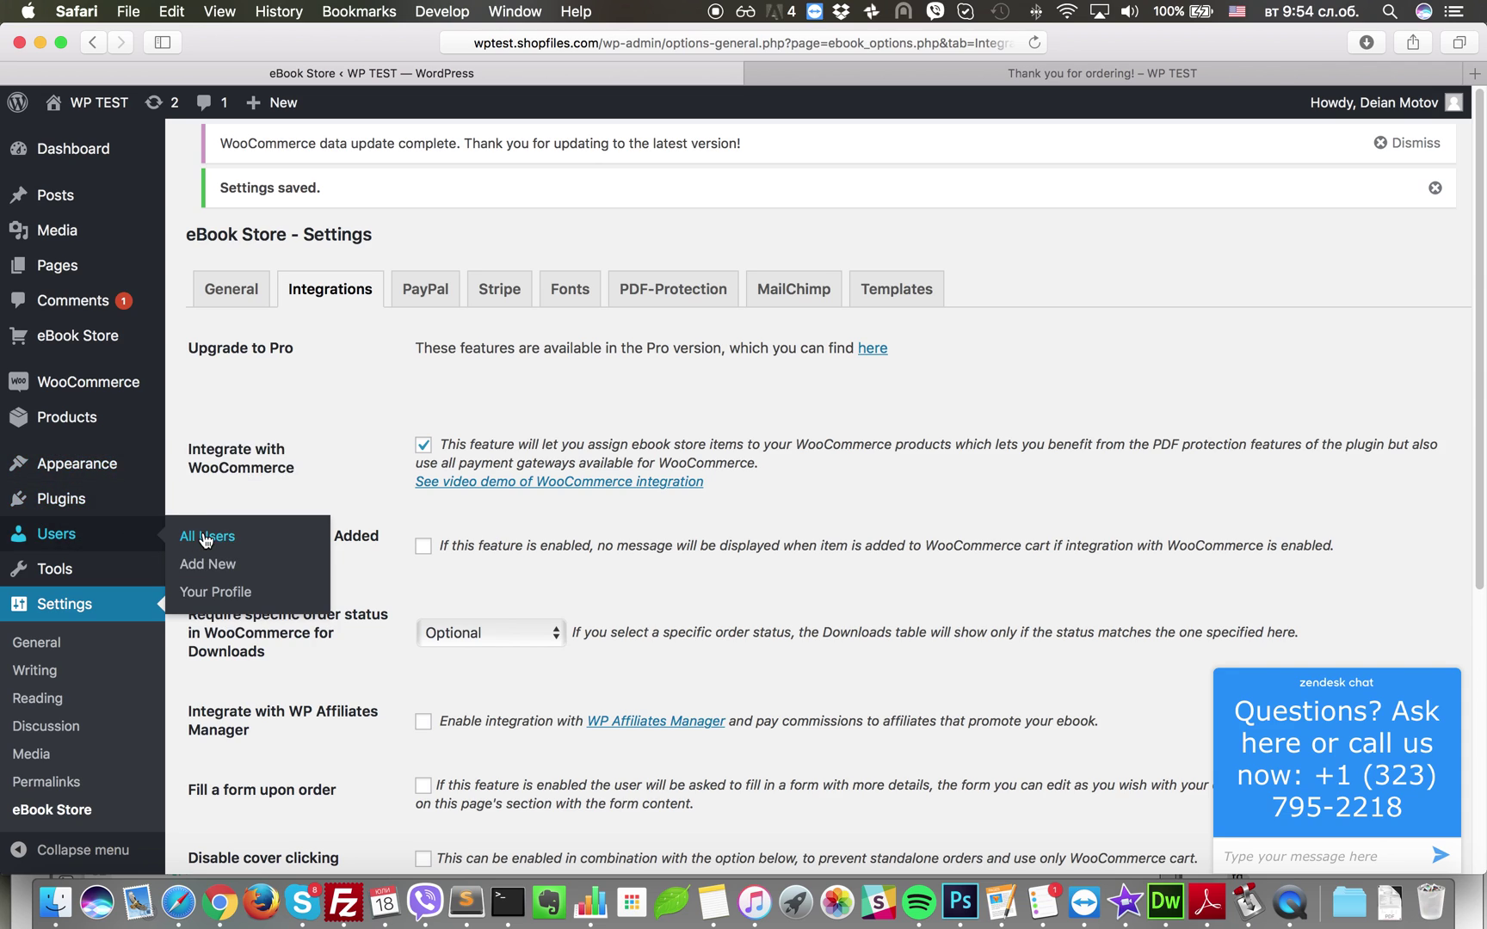
left_click(203, 536)
mouse_move(373, 427)
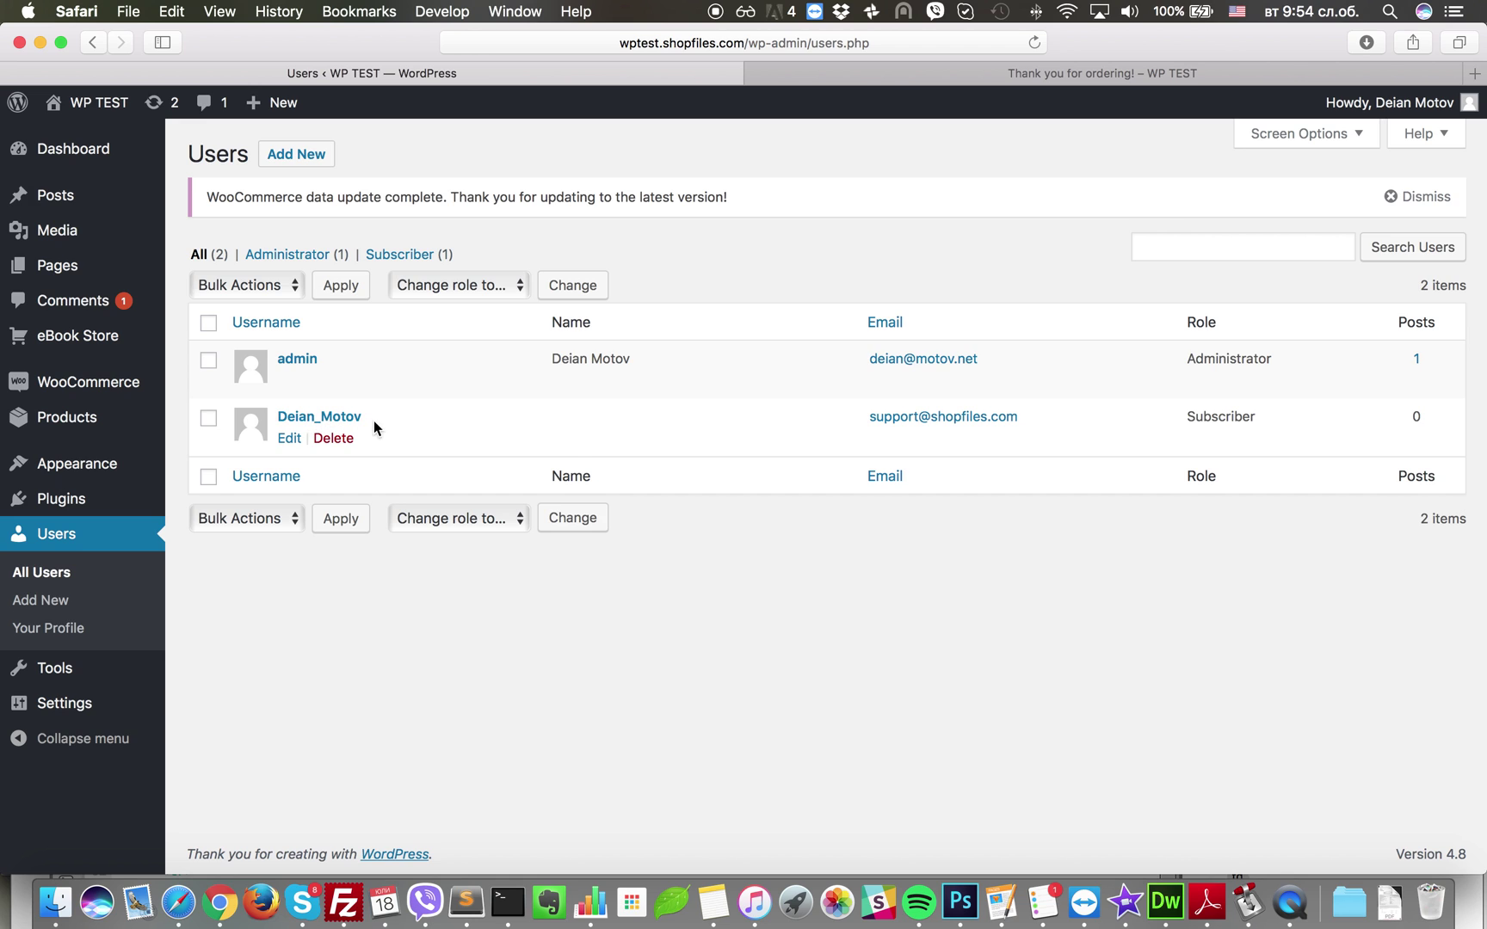
Check the new Subscriber in All Users, then end on the A Game of Thrones download page.
key("ctrl+Tab")
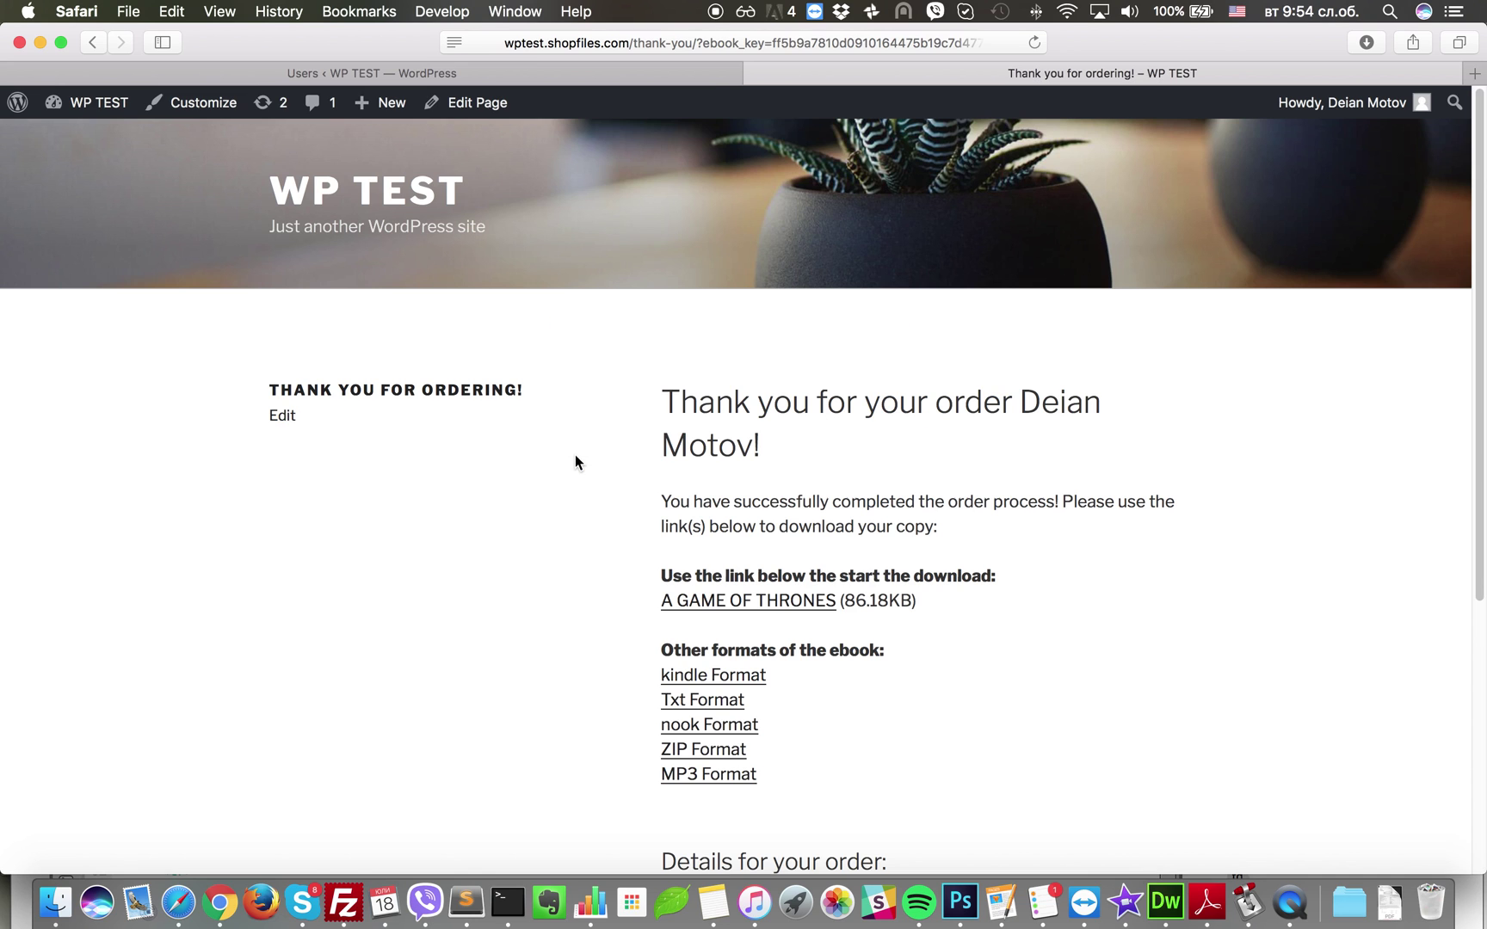
key("ctrl+shift+Tab")
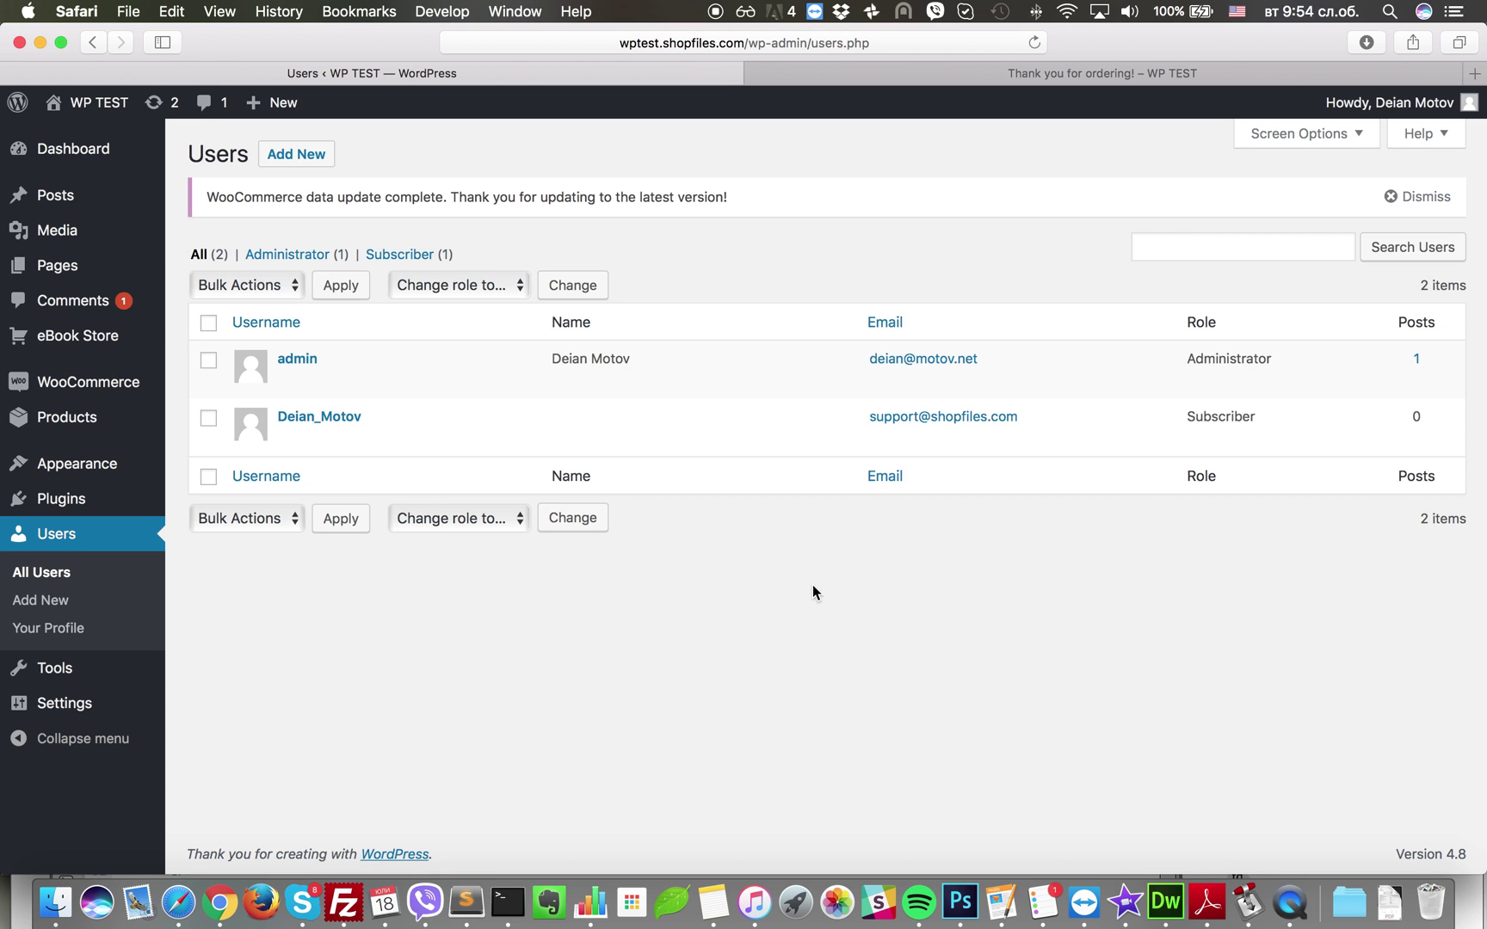
key("ctrl+Tab")
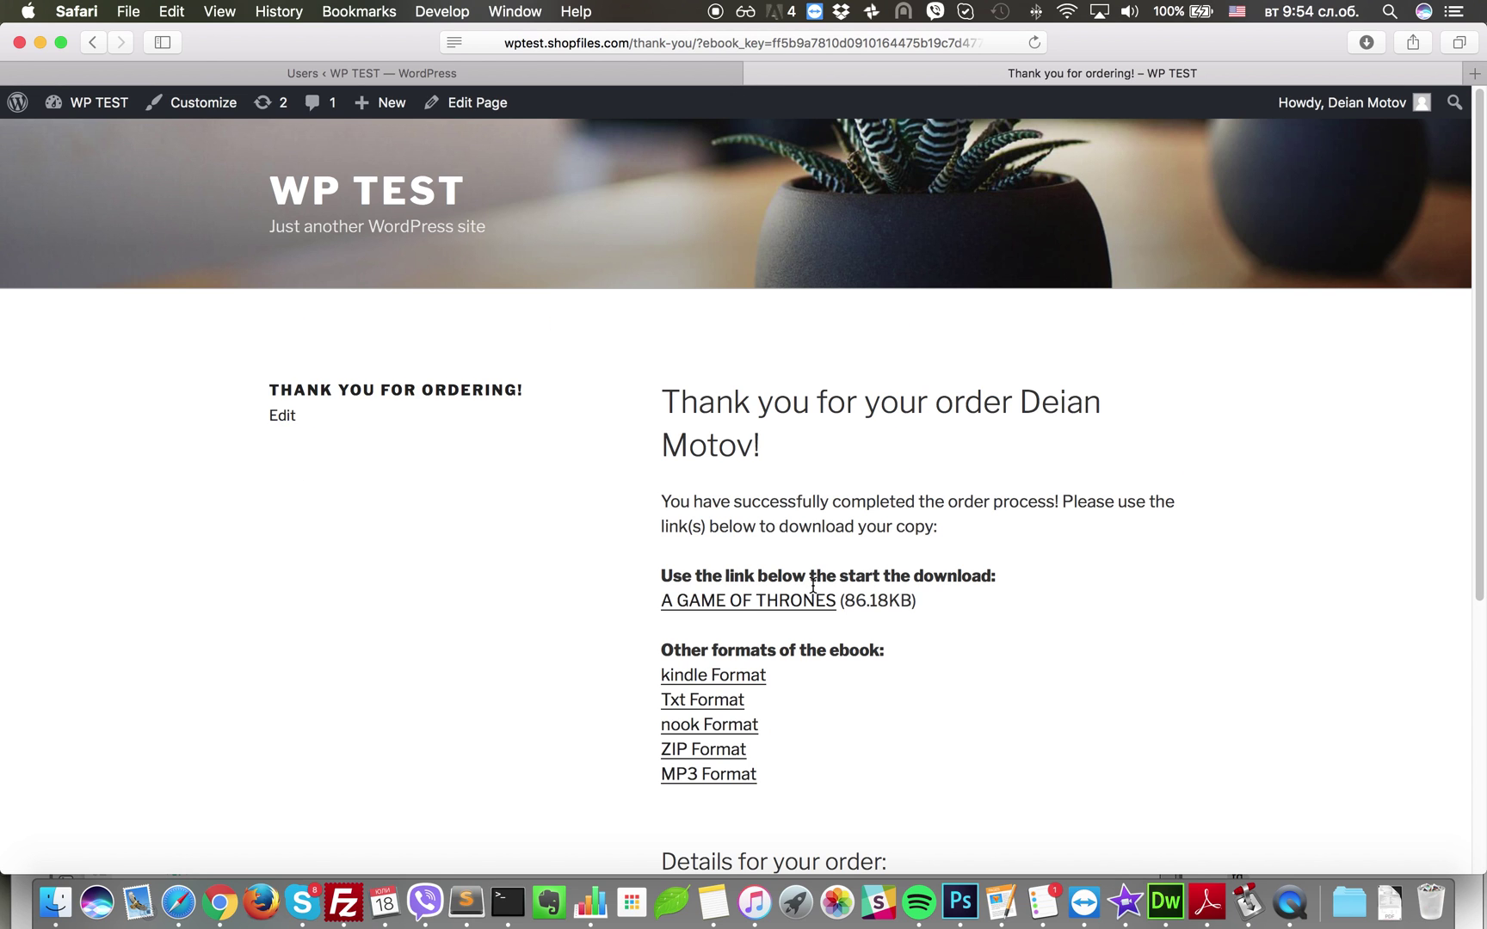